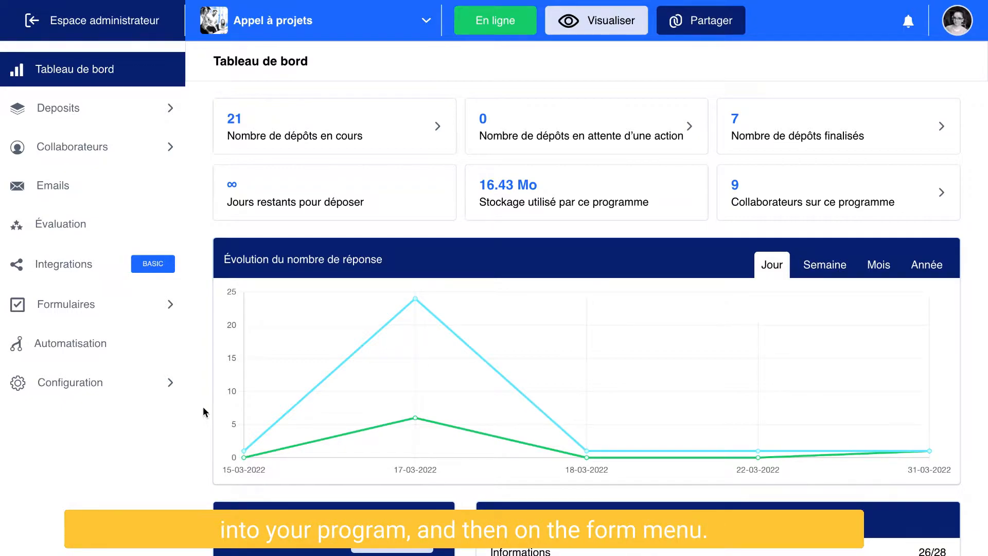
# - Create a new form named "Formulaire 1" in the program
pyautogui.click(91, 307)
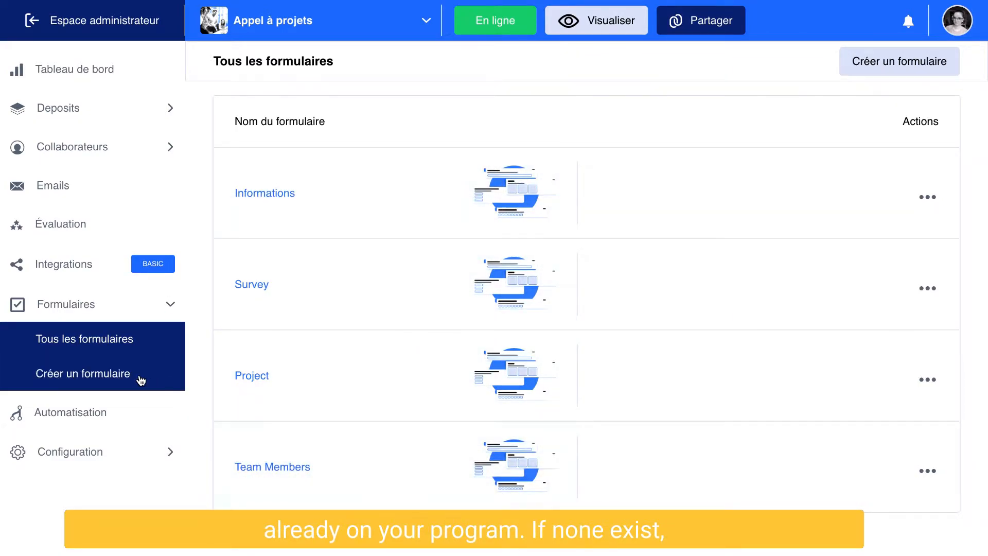
pyautogui.click(105, 380)
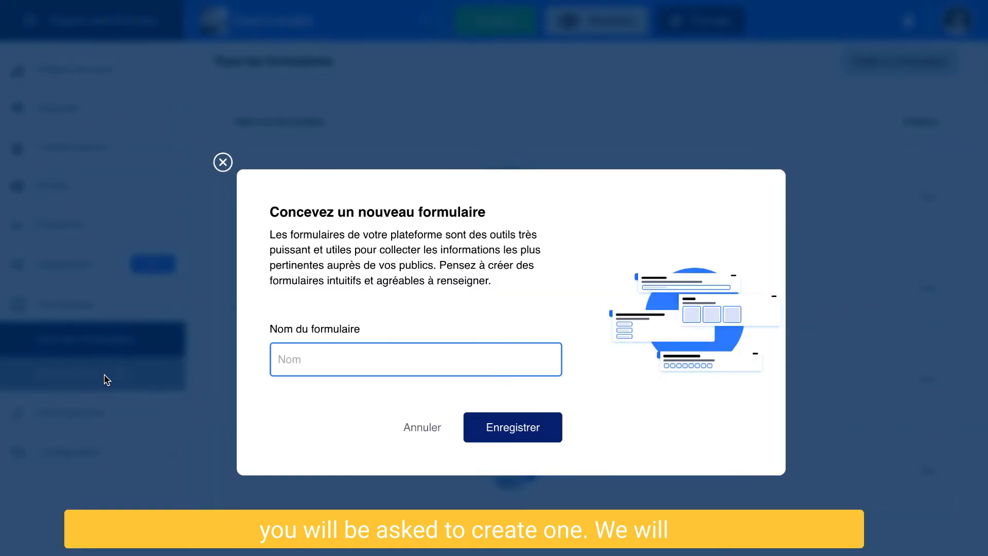
pyautogui.click(311, 357)
pyautogui.write('For')
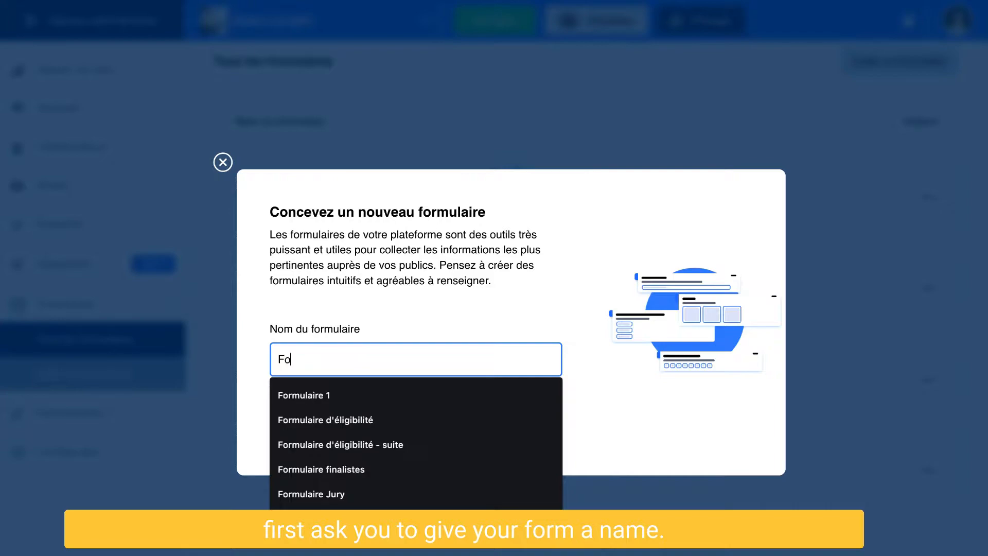
pyautogui.click(288, 395)
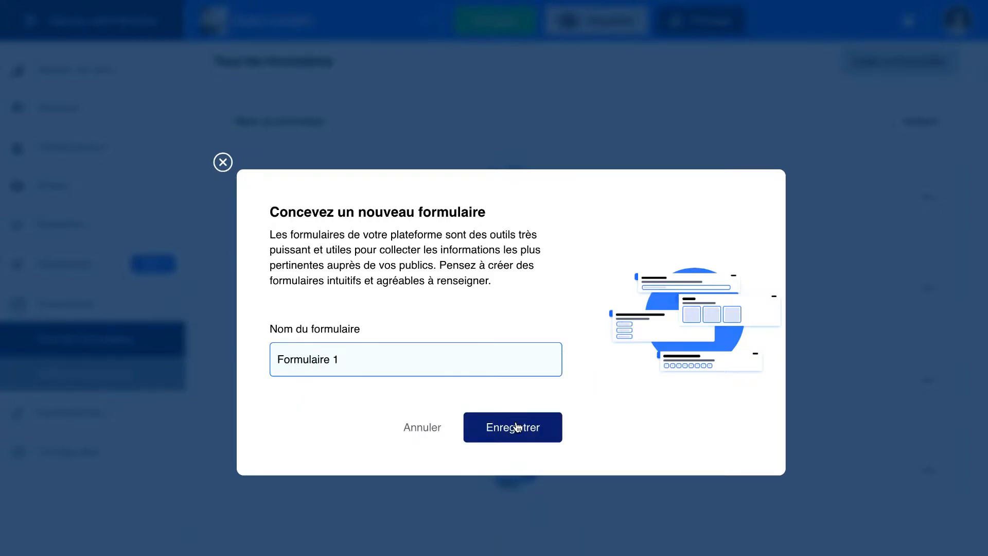
pyautogui.click(517, 426)
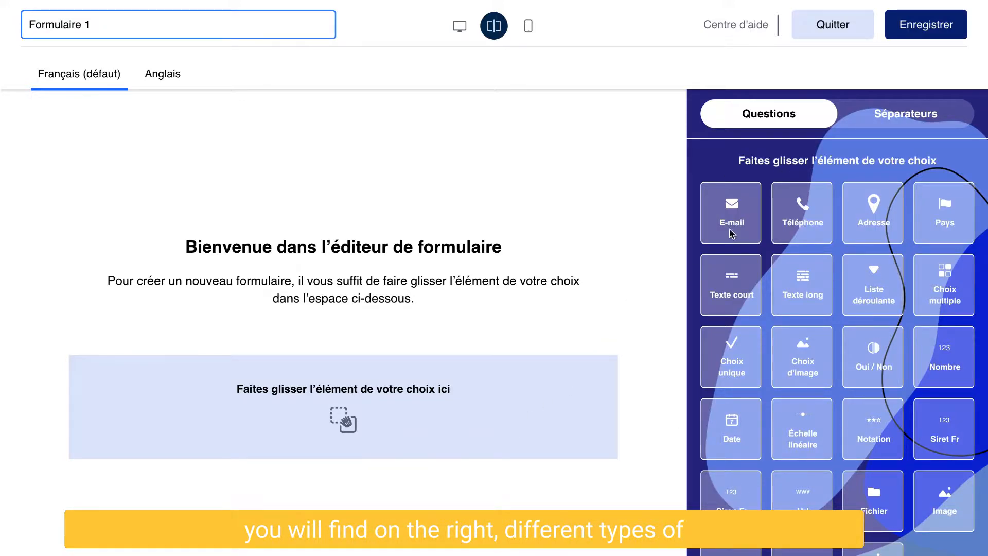
# - Check the available separators, then add a Texte court question to the empty form
pyautogui.click(865, 122)
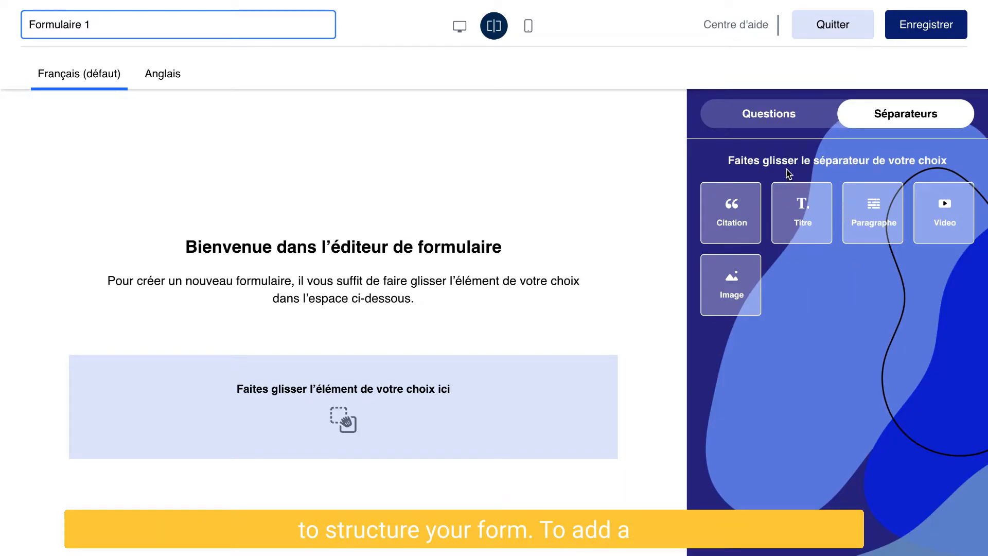
pyautogui.click(783, 130)
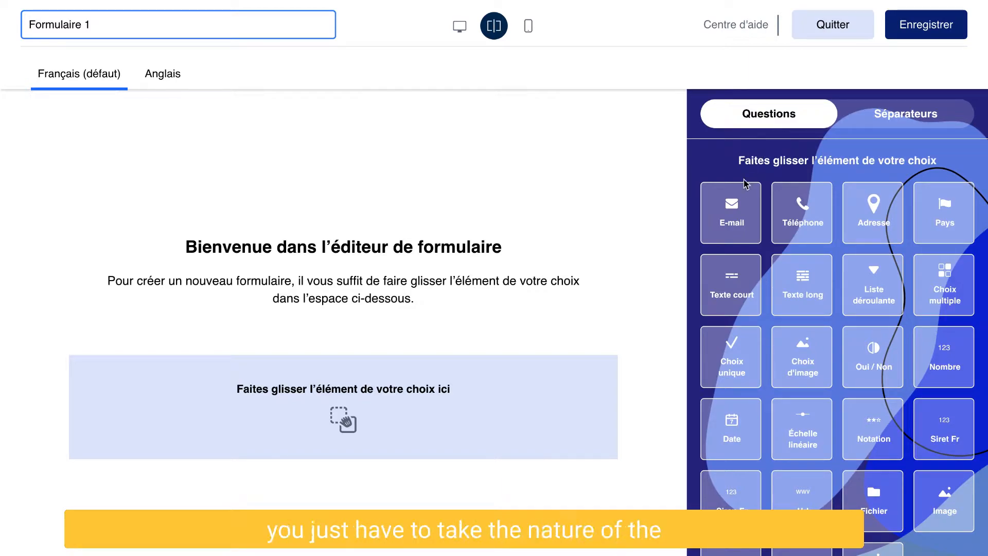
pyautogui.moveTo(733, 281); pyautogui.dragTo(428, 393)
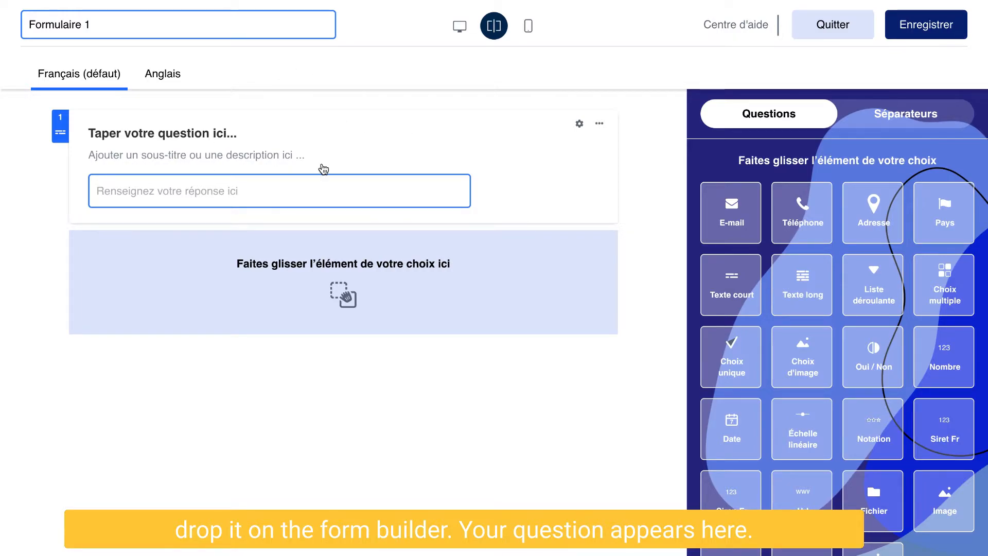
# - Title the short-text question "Nom", give it the subtitle "description" and make it mandatory
pyautogui.click(193, 135)
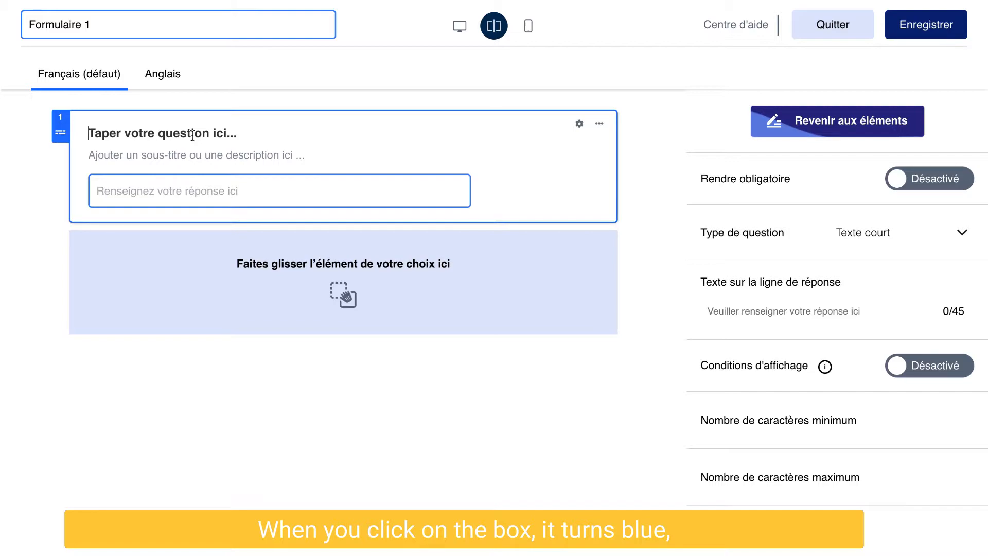
pyautogui.write('Nom')
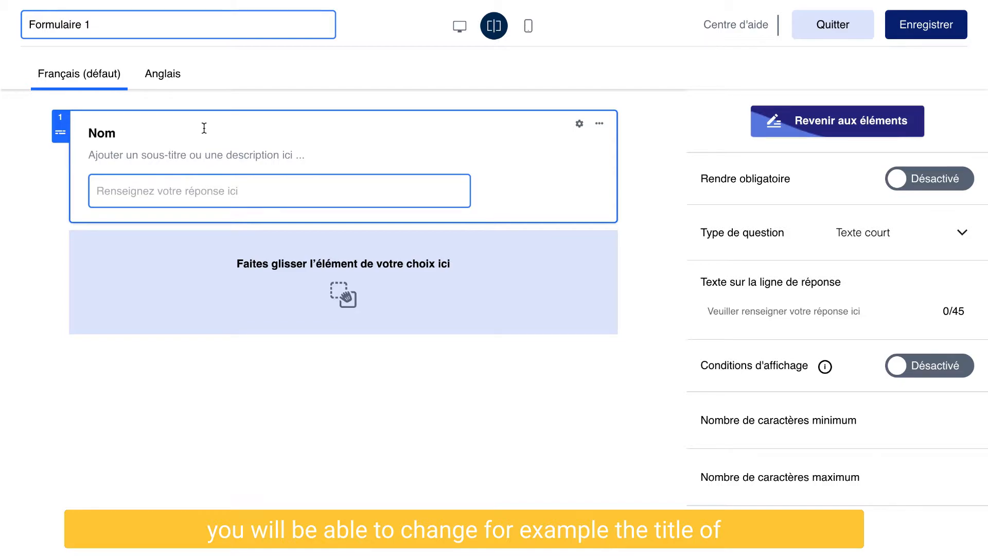
pyautogui.click(205, 156)
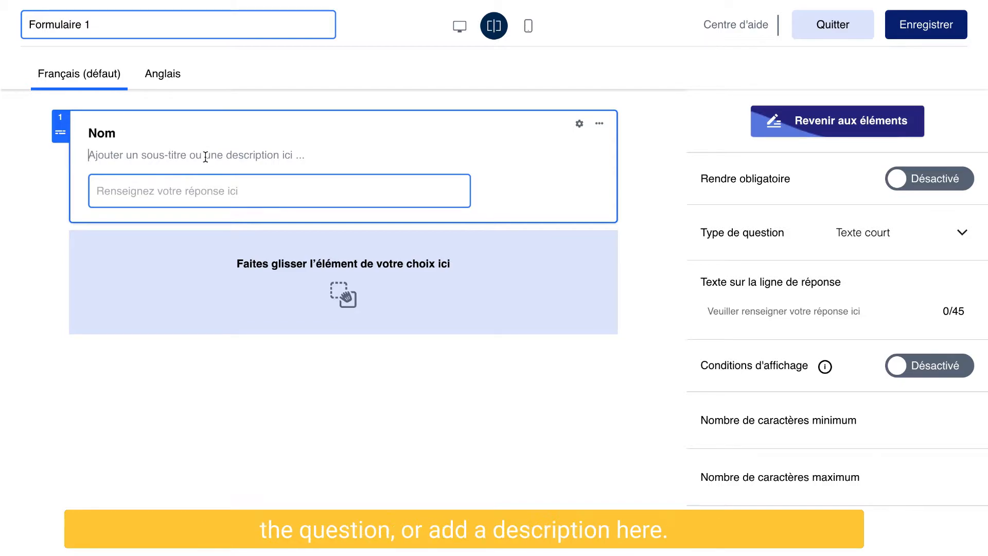
pyautogui.write('d')
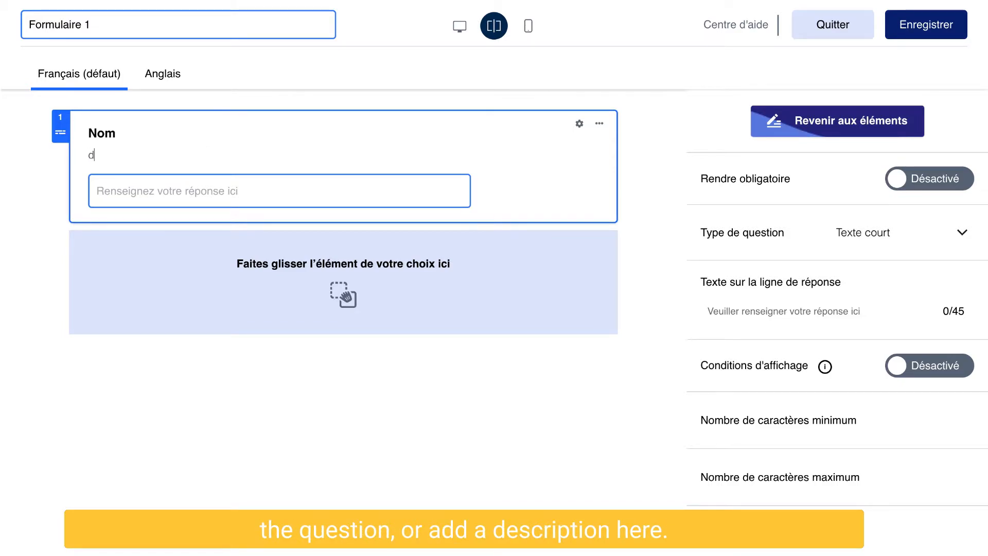
pyautogui.write('escription')
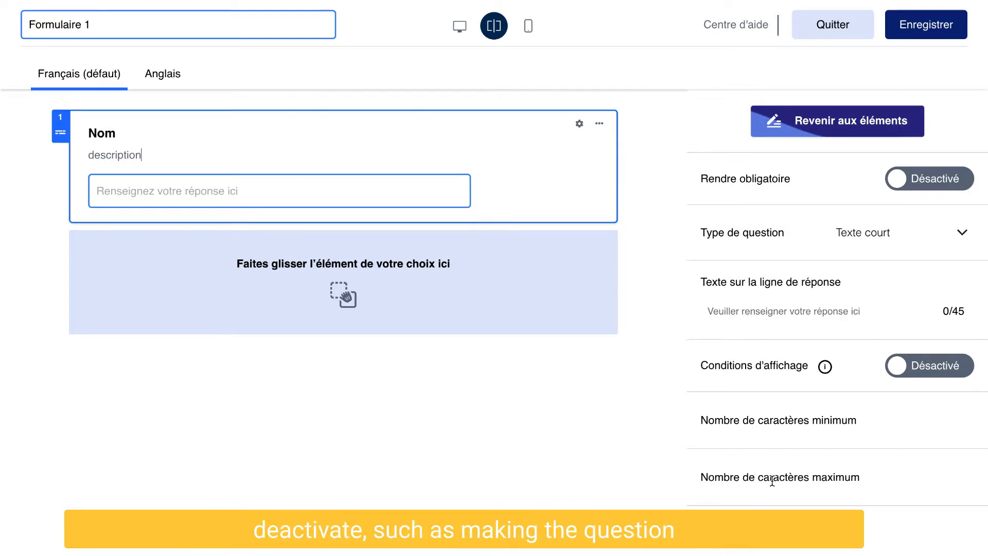
pyautogui.click(917, 184)
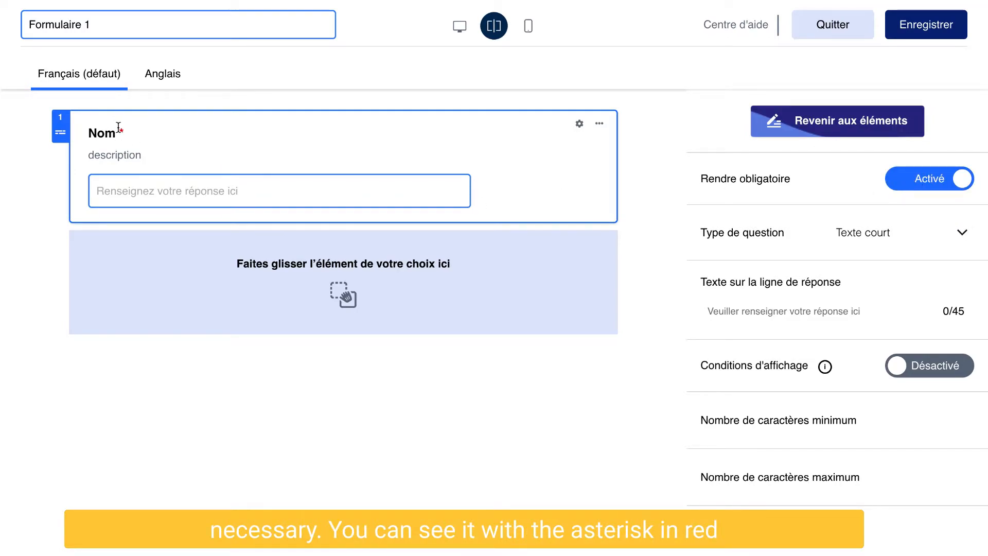
# - Add an E-mail question and a Fichier question below the "Nom" question
pyautogui.click(822, 131)
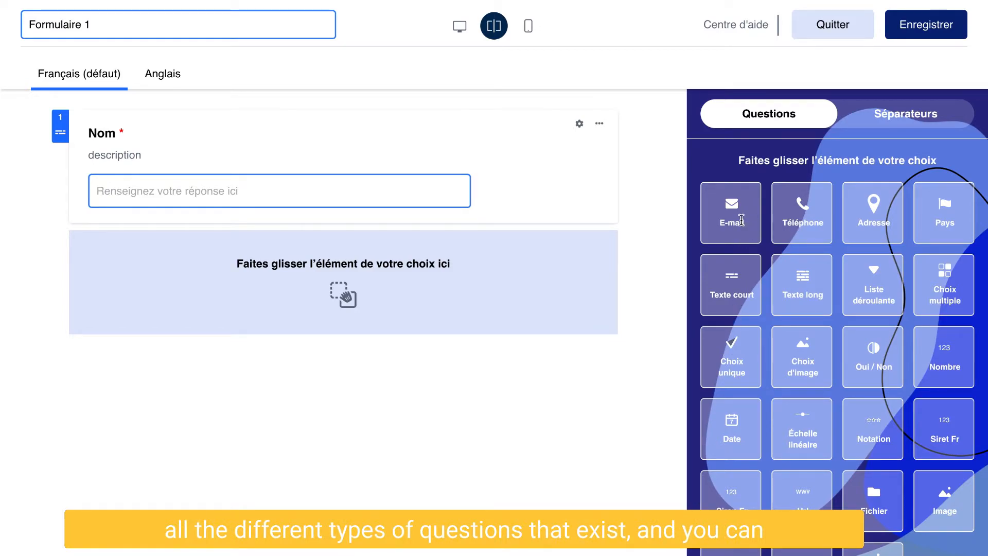
pyautogui.moveTo(741, 220); pyautogui.dragTo(496, 277)
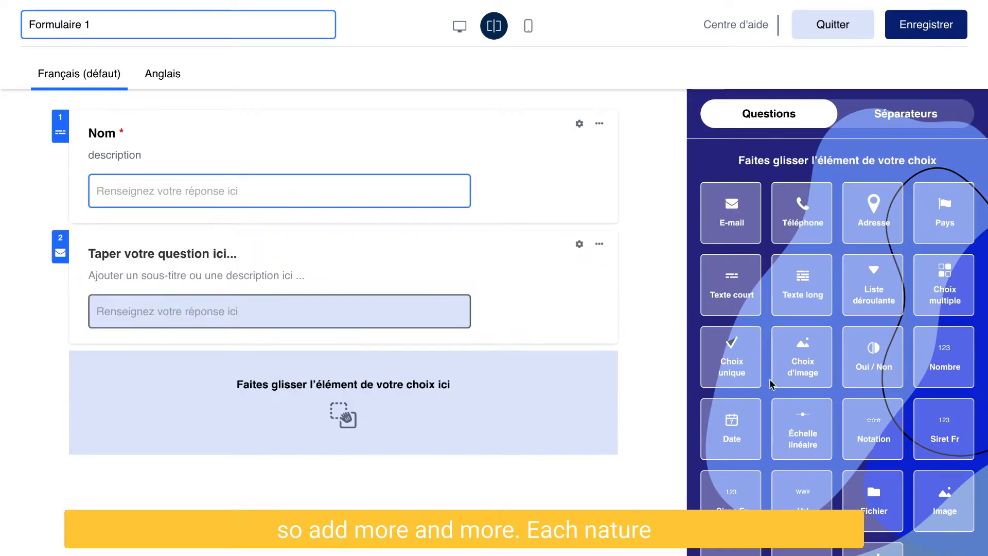
pyautogui.scroll(-1, 762, 463)
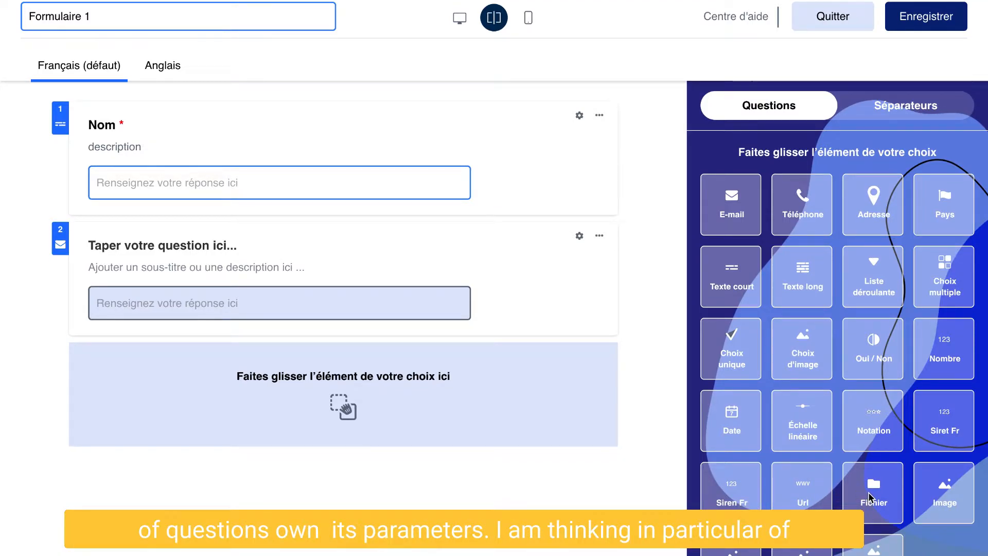
pyautogui.moveTo(870, 497); pyautogui.dragTo(557, 380)
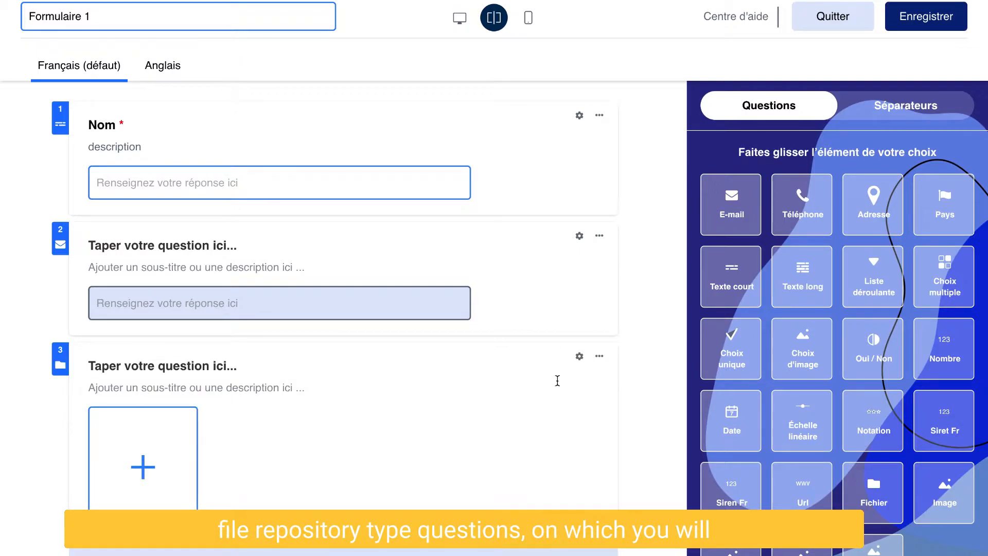
# - Restrict the file question's accepted formats to pdf only, removing the Text.all format
pyautogui.click(558, 380)
pyautogui.scroll(-1, 549, 385)
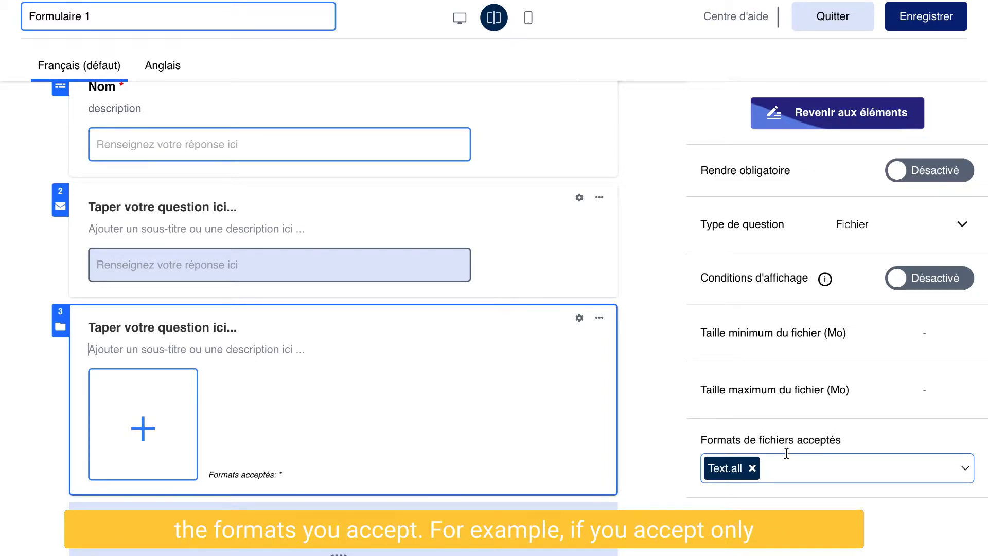
pyautogui.click(760, 469)
pyautogui.click(752, 469)
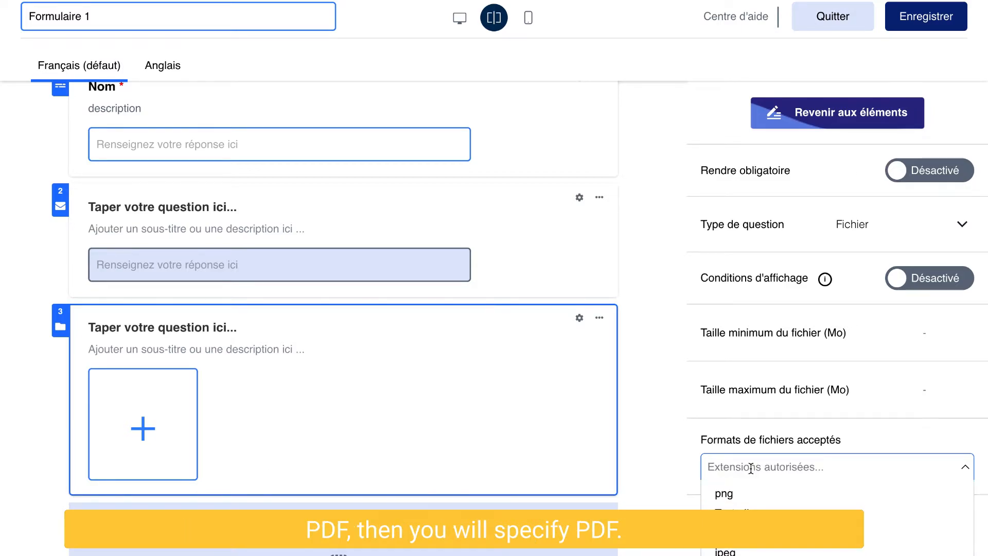
pyautogui.write('pdf')
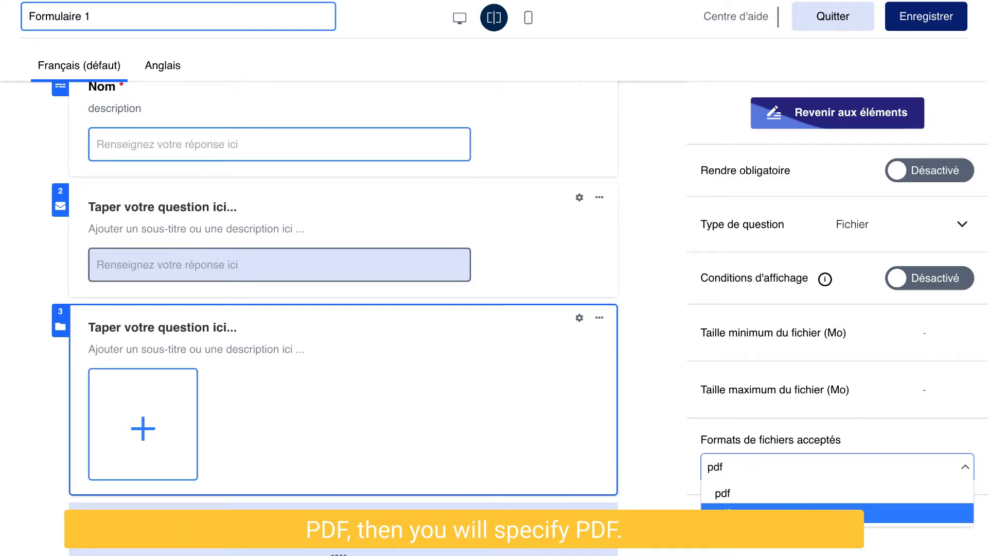
pyautogui.click(735, 514)
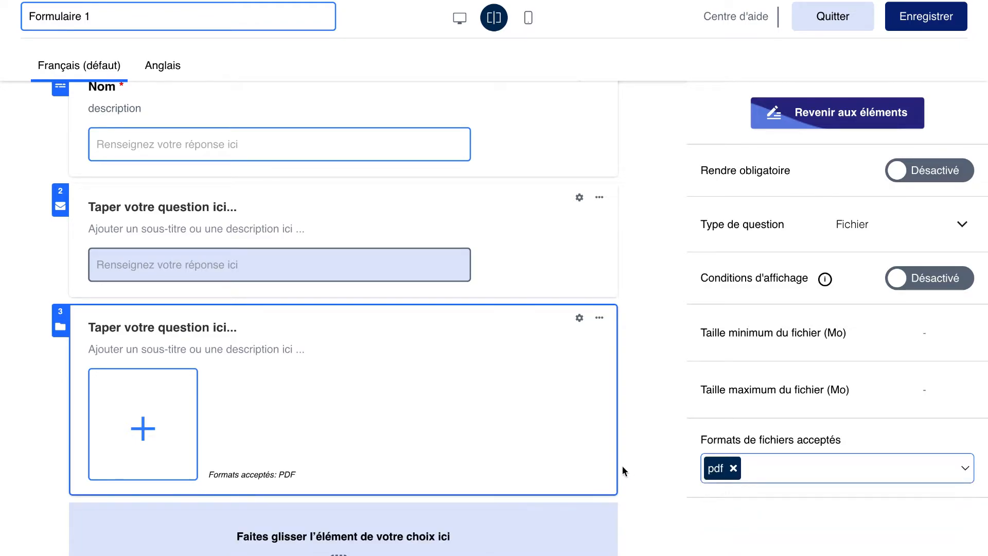
# - Preview the form as it appears on a computer and on mobile, then return to the form builder
pyautogui.scroll(1, 622, 471)
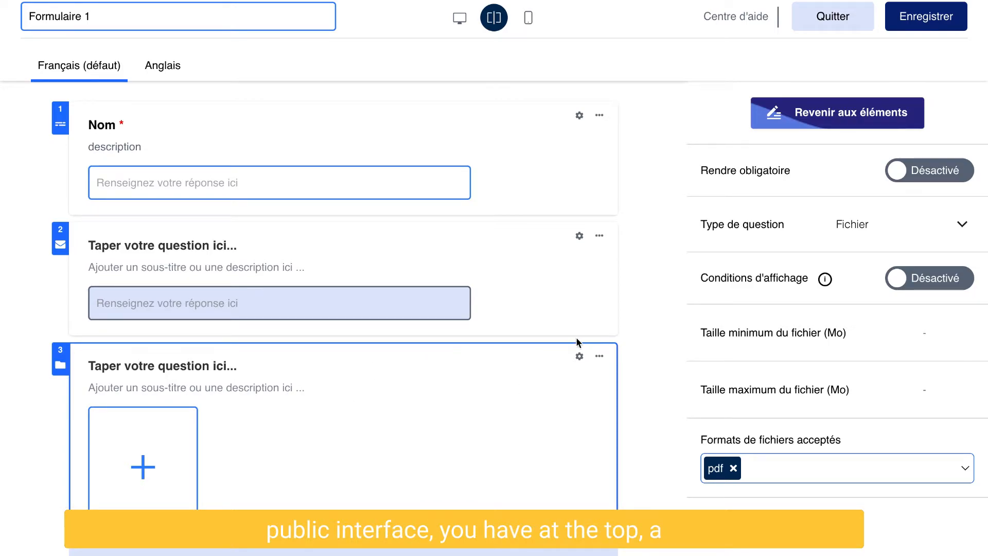
pyautogui.click(460, 20)
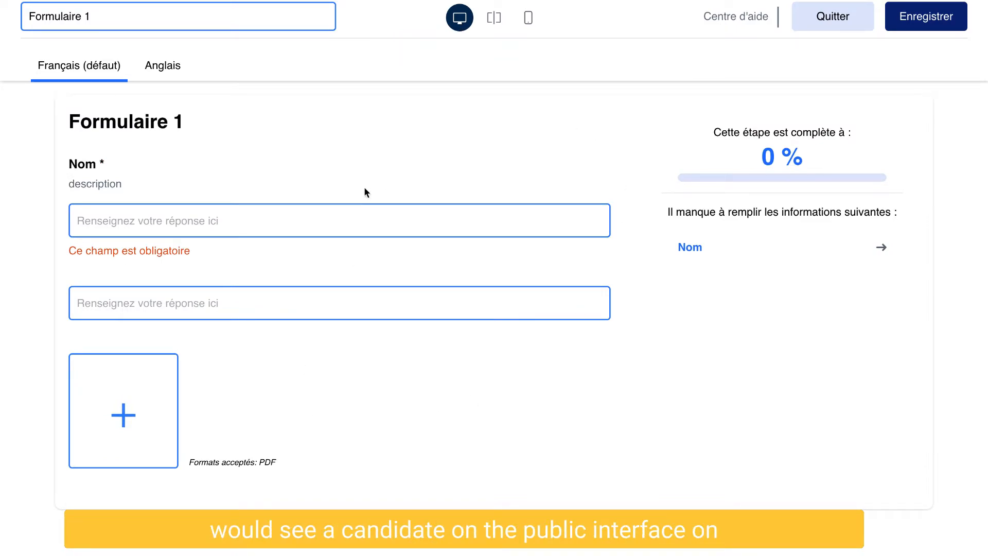
pyautogui.click(529, 20)
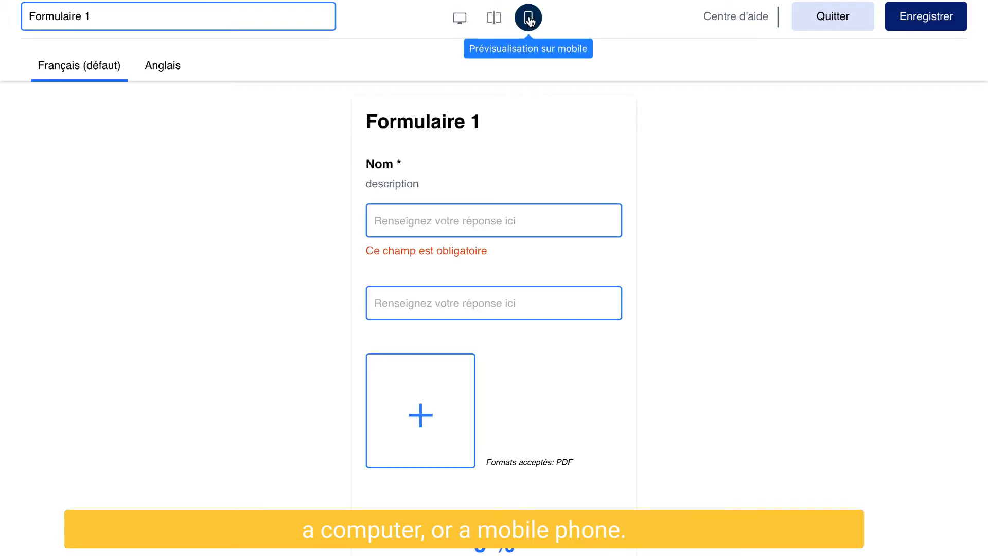
pyautogui.click(494, 20)
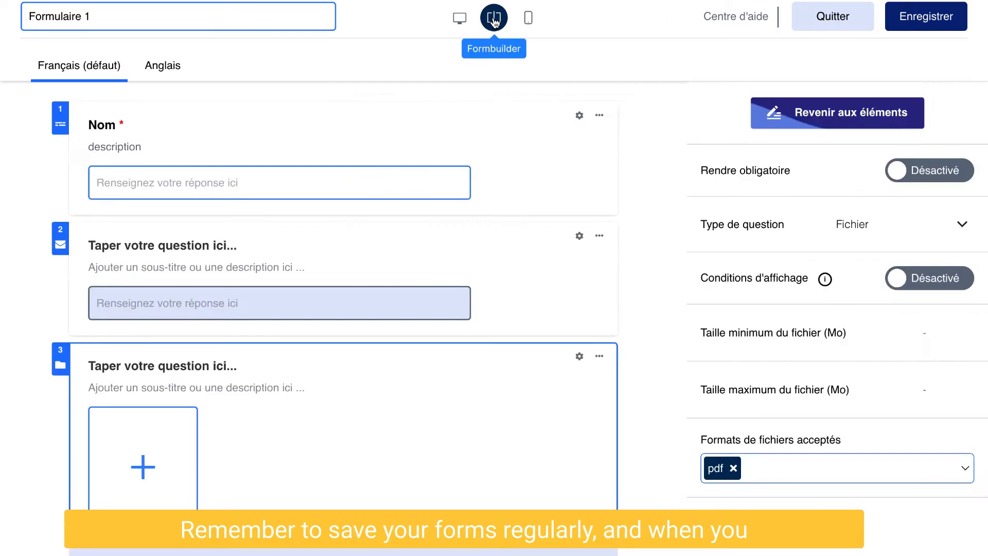
# - Save the form and quit the form builder back to the list of all forms
pyautogui.click(909, 26)
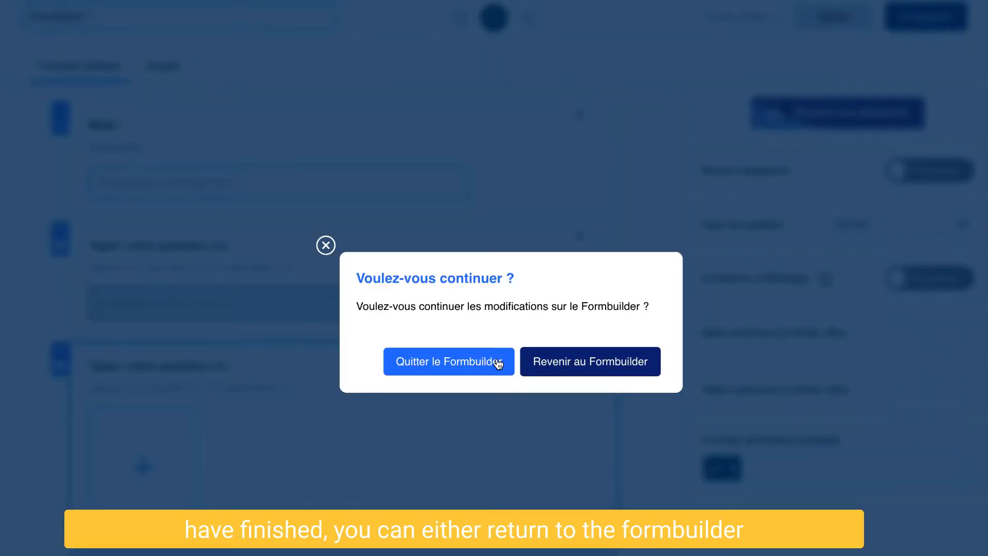
pyautogui.click(558, 361)
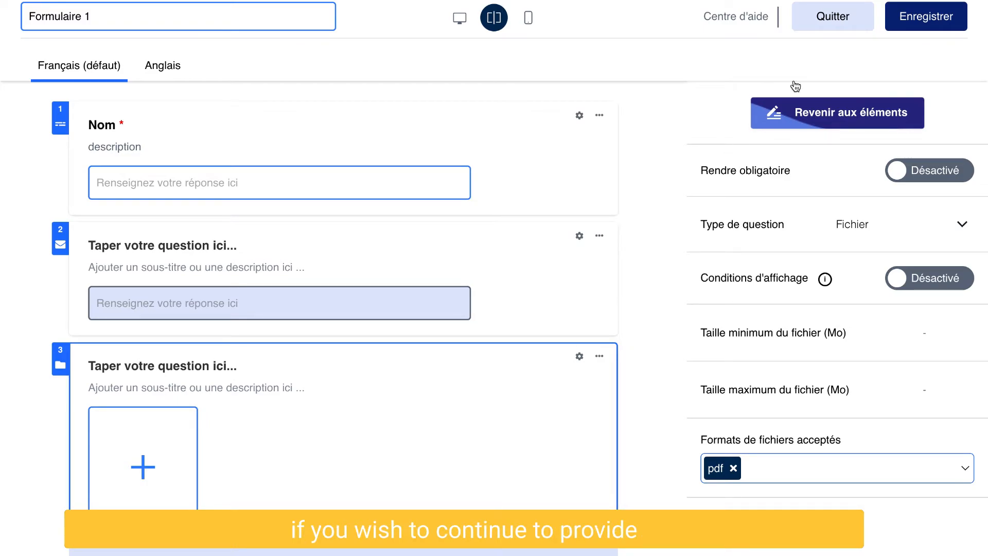
pyautogui.click(928, 26)
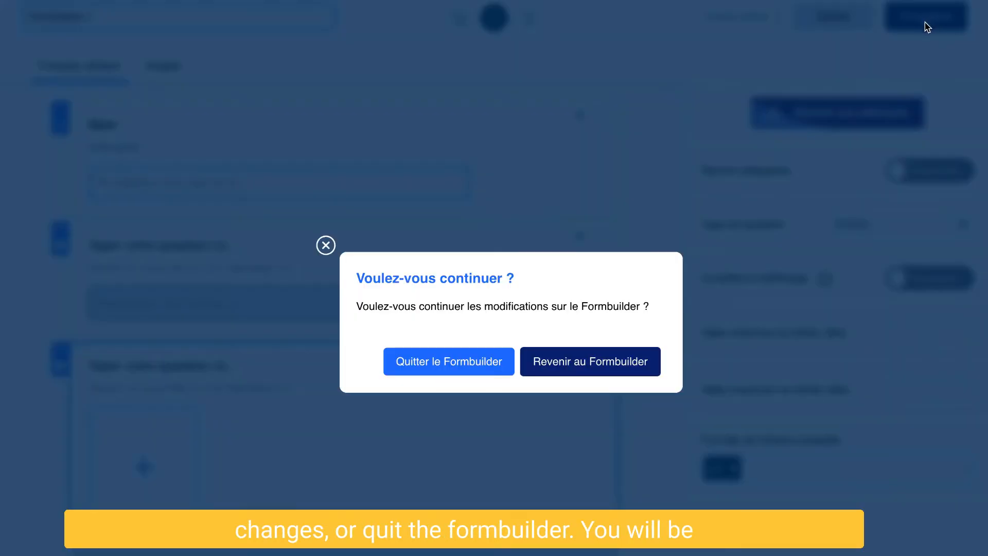
pyautogui.click(465, 372)
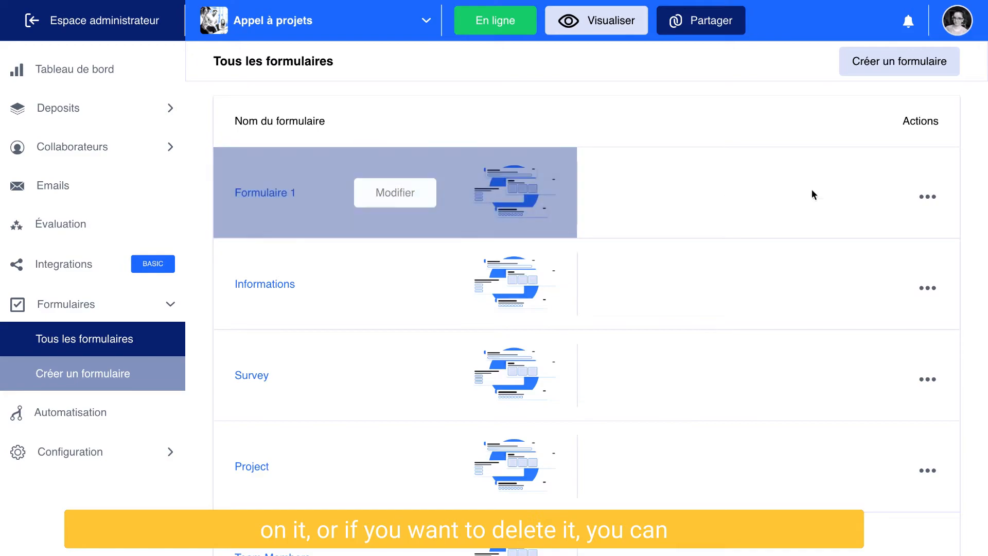
# - Delete the form "Formulaire 1" from the list, confirming the deletion with the word "DLT"
pyautogui.click(927, 200)
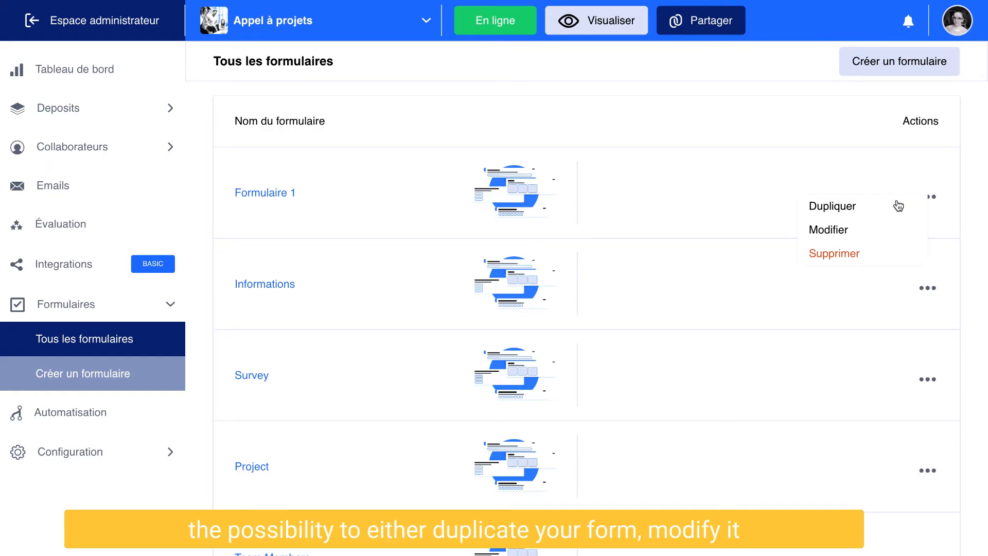
pyautogui.click(850, 261)
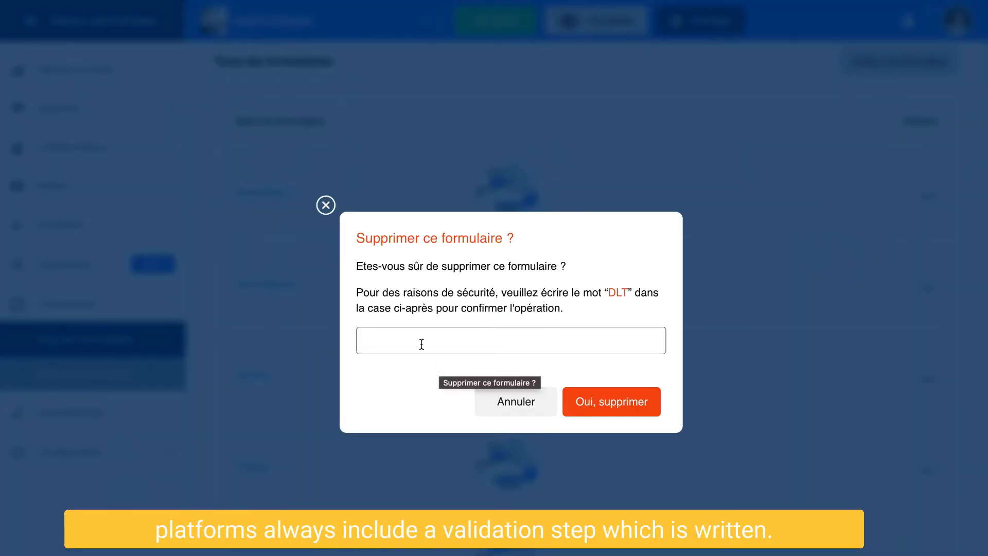
pyautogui.click(453, 342)
pyautogui.write('DLT')
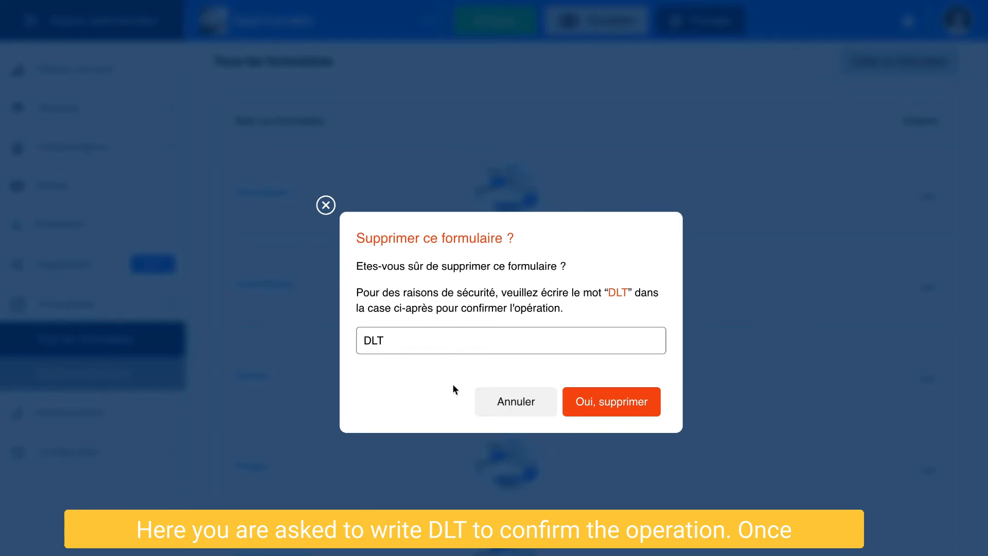
pyautogui.click(614, 408)
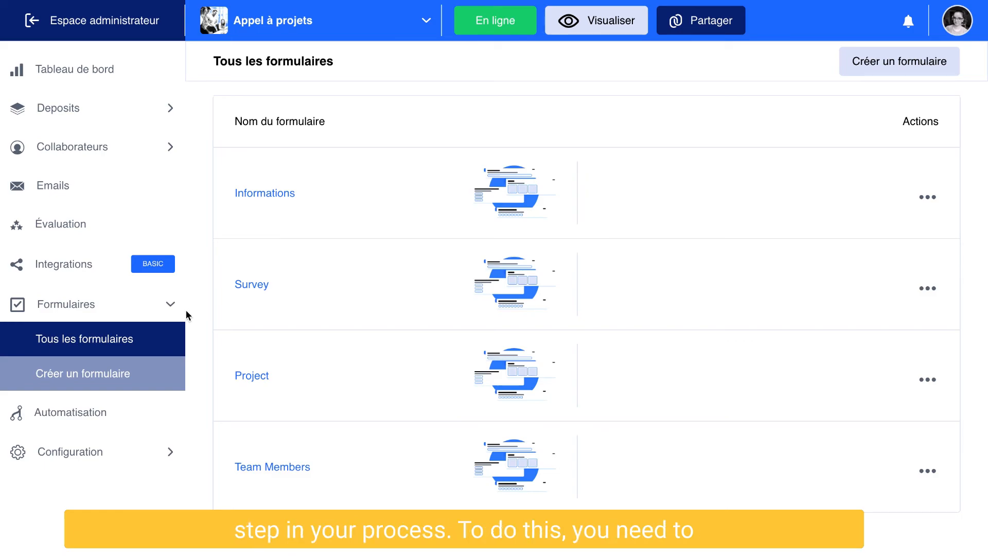
# - Open the "Dossier de candidature" entry for editing in the Parcours configuration and expand its first step, Informations
pyautogui.click(134, 457)
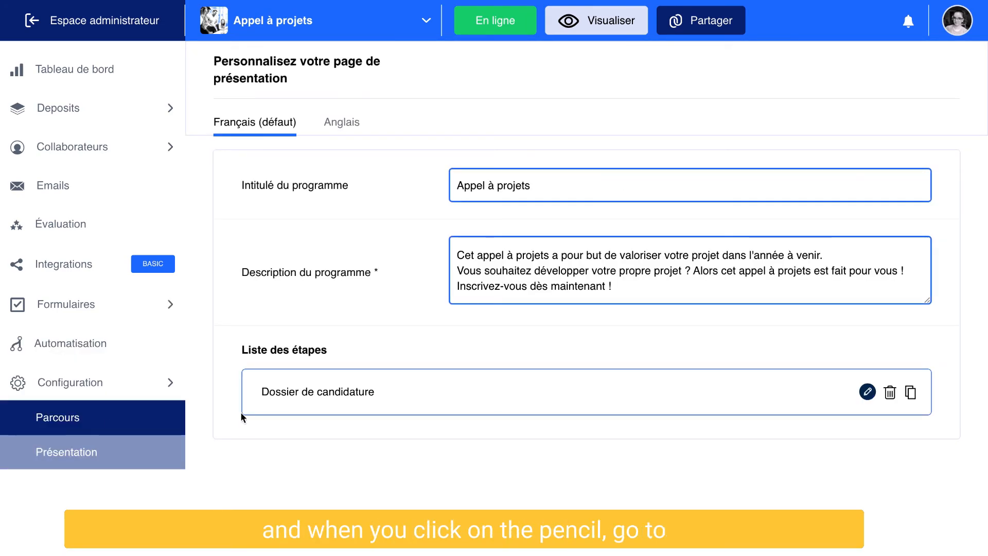
pyautogui.click(867, 392)
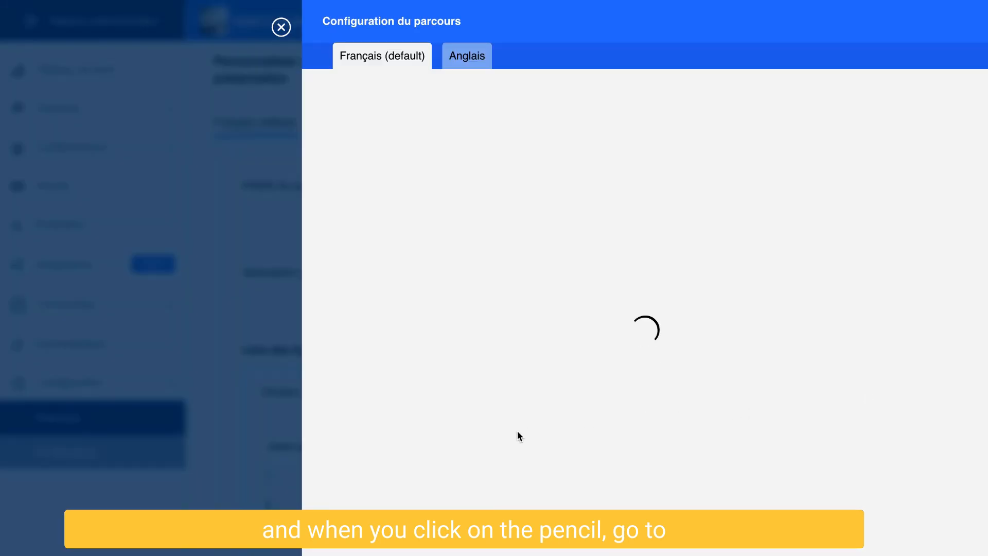
pyautogui.scroll(-3, 474, 466)
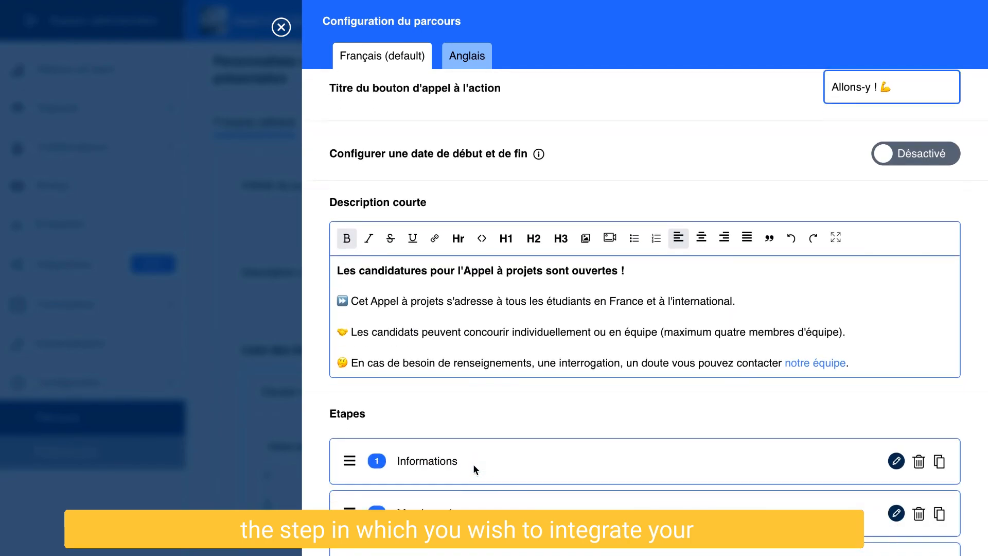
pyautogui.scroll(-1, 474, 464)
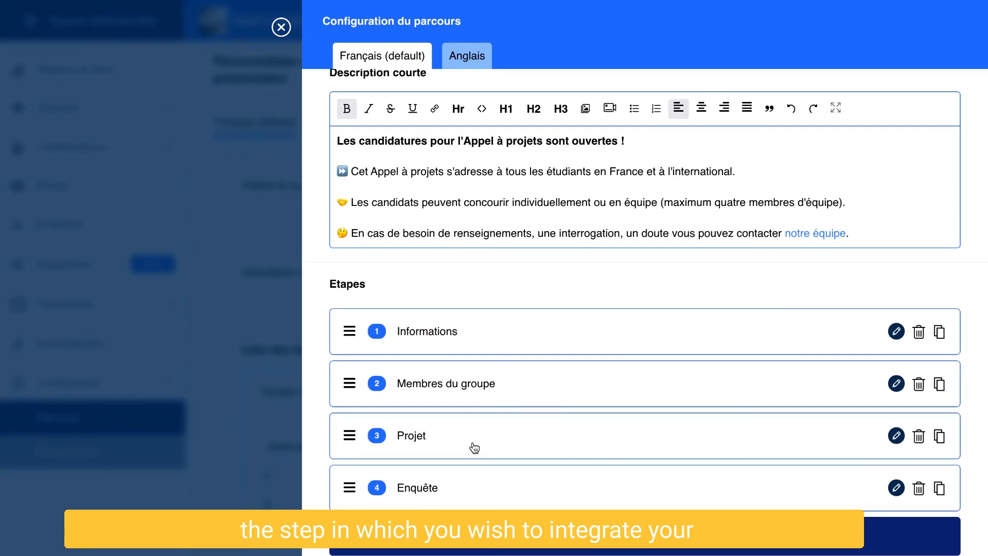
pyautogui.click(439, 345)
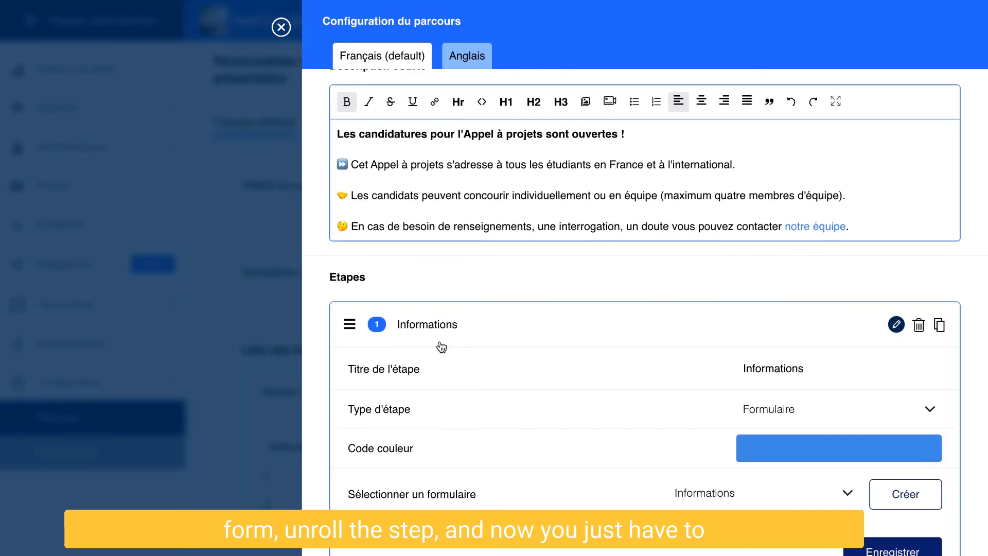
# - Choose the "Informations" form as the form attached to the Informations step
pyautogui.scroll(-2, 441, 346)
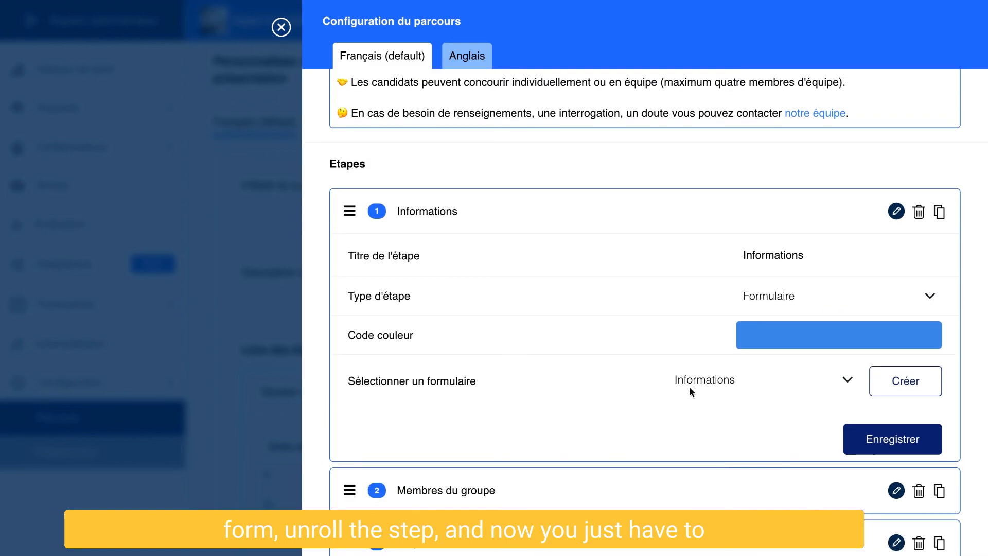
pyautogui.click(768, 390)
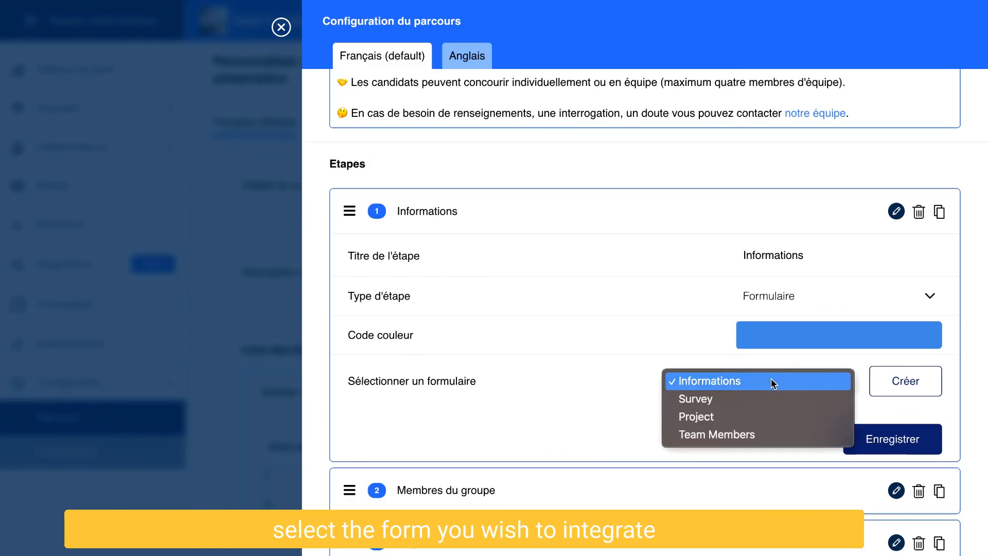
pyautogui.click(757, 381)
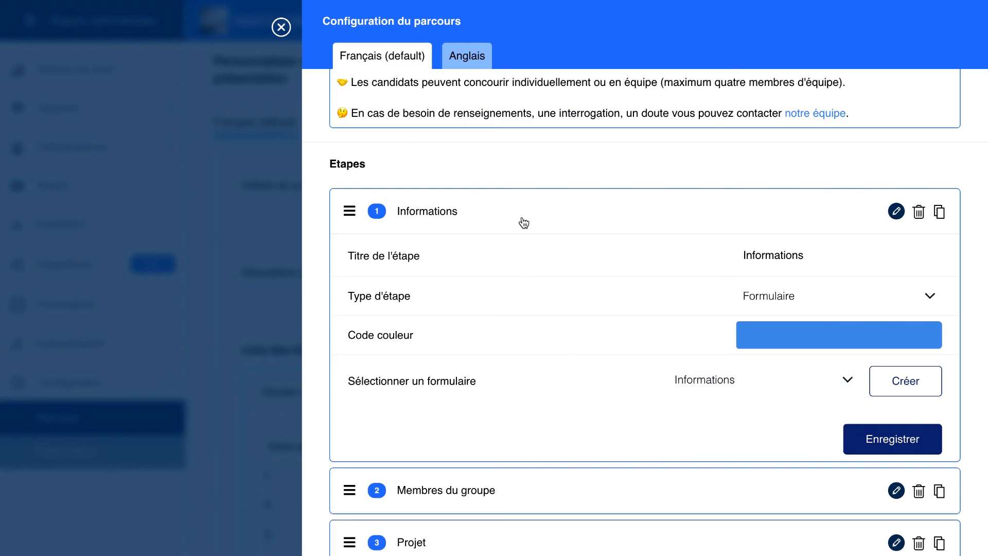